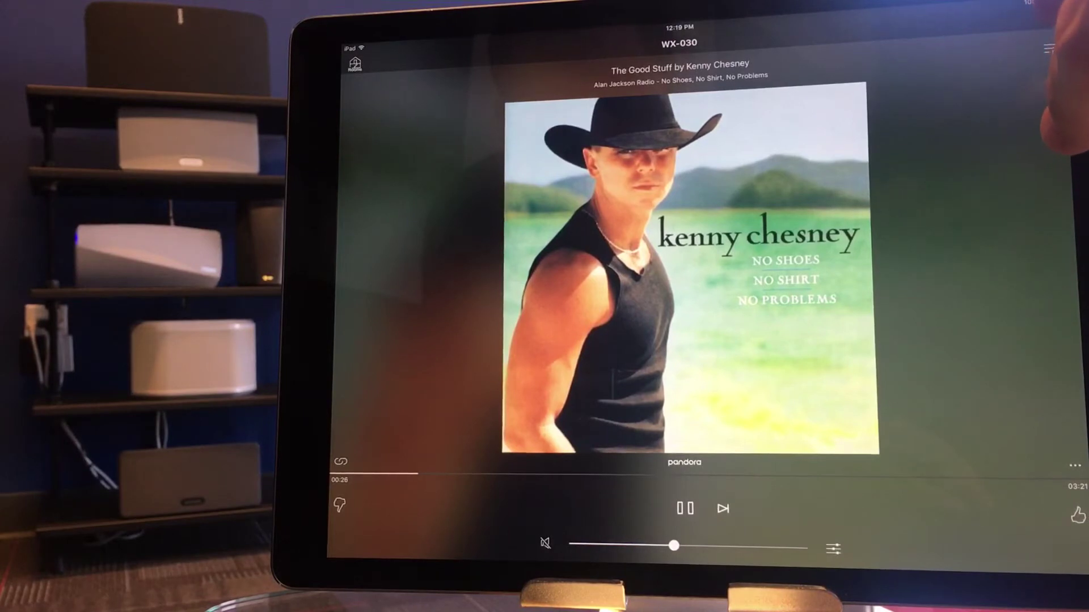
{"action": "left_click", "coordinate": [1048, 59]}
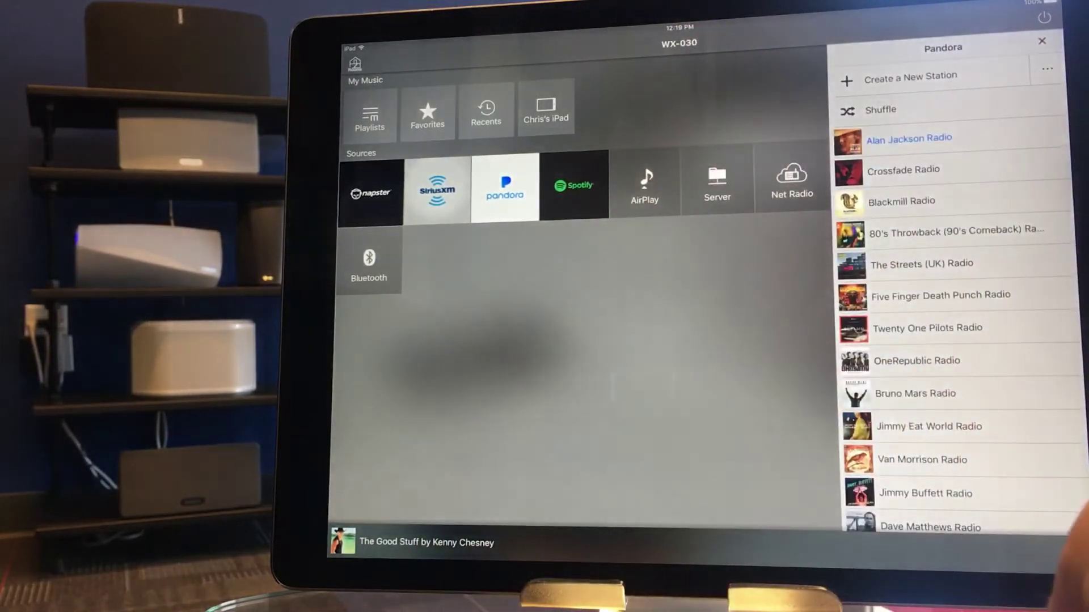
{"action": "left_click", "coordinate": [613, 541]}
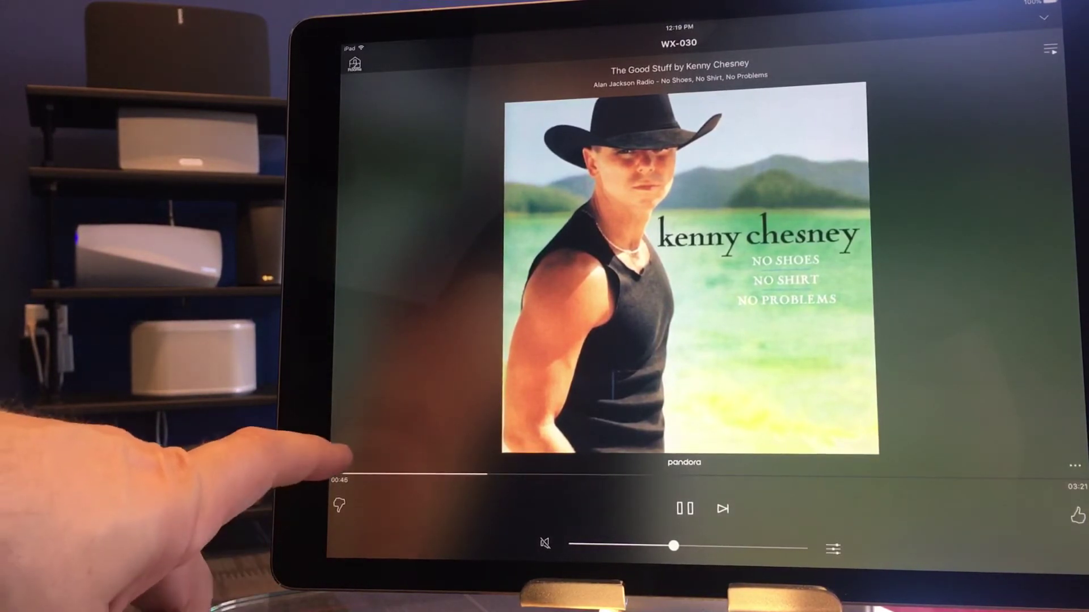
Link the Sound Bar room with WX-030 via the Link Rooms dialog
{"action": "left_click", "coordinate": [354, 464]}
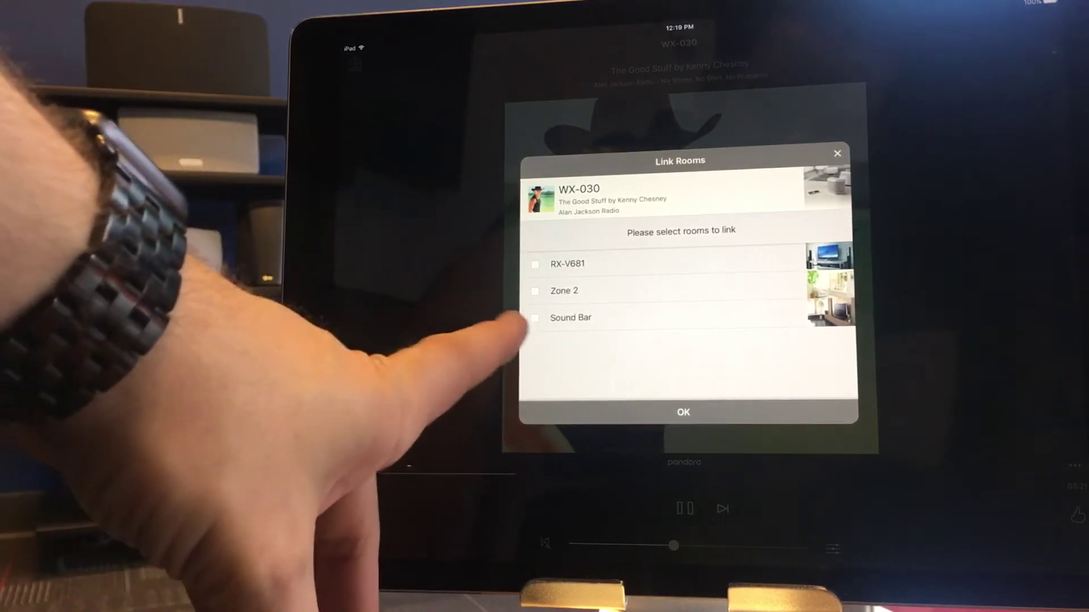
{"action": "left_click", "coordinate": [535, 317]}
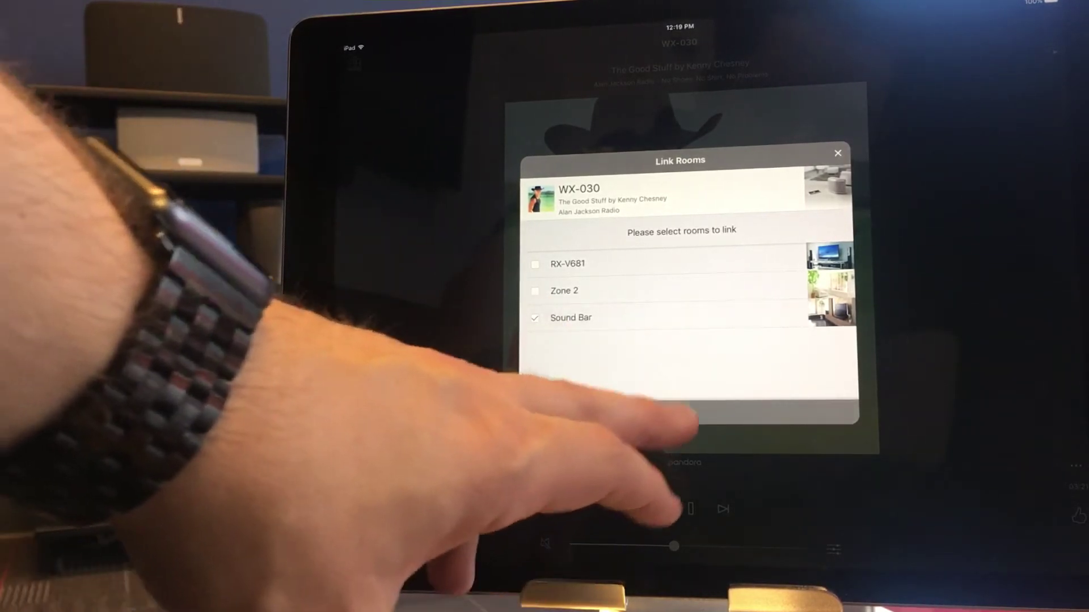
{"action": "left_click", "coordinate": [680, 413]}
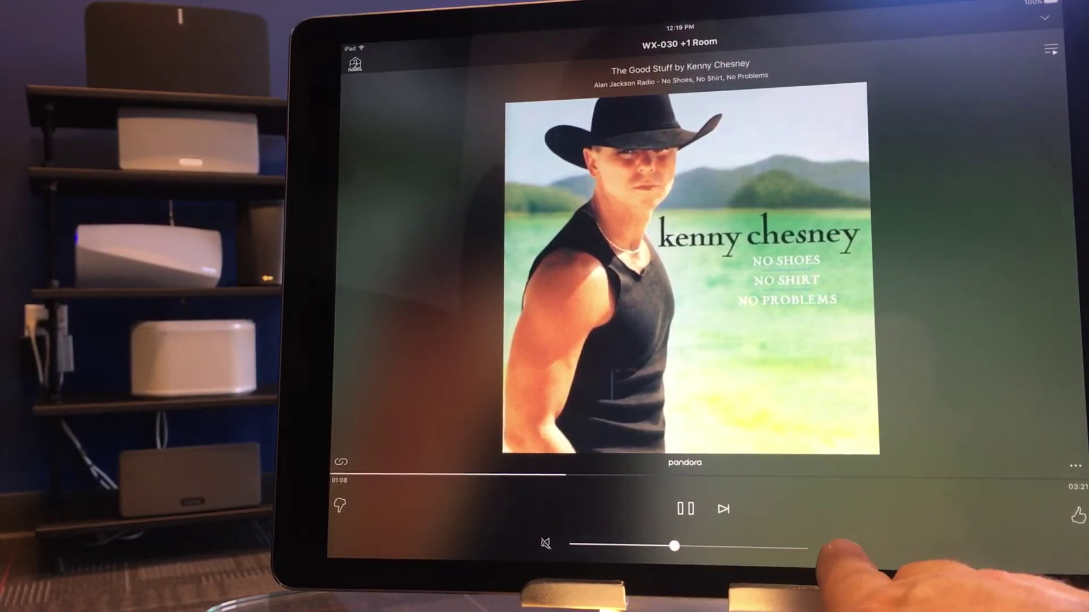
Raise the WX-030 room volume slightly, then lower the Master Volume for both rooms
{"action": "left_click", "coordinate": [833, 550]}
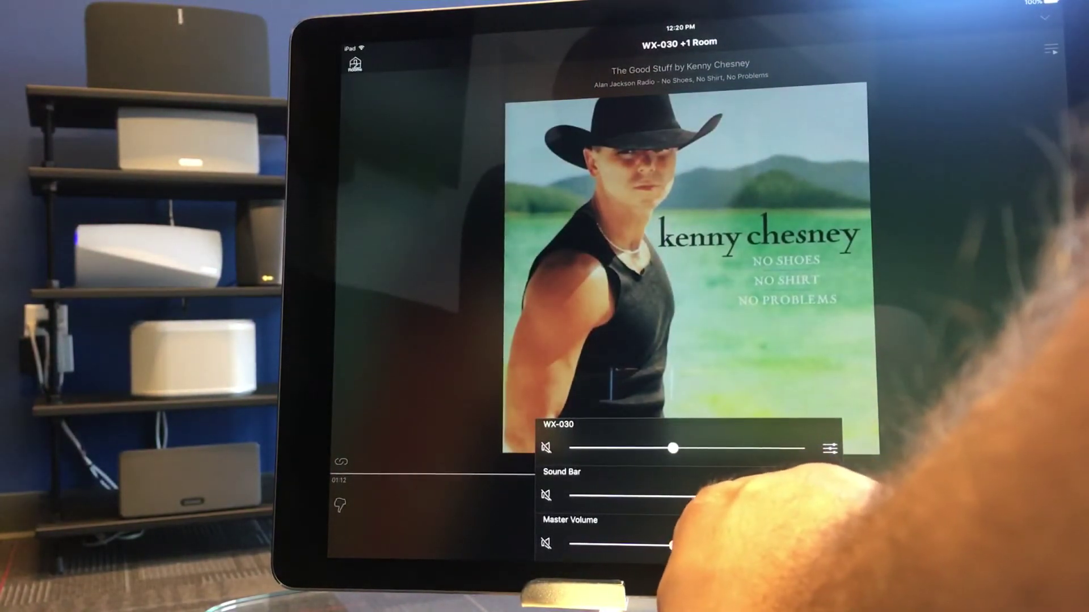
{"action": "mouse_move", "coordinate": [673, 448]}
{"action": "left_mouse_down"}
{"action": "mouse_move", "coordinate": [689, 447]}
{"action": "mouse_move", "coordinate": [676, 448]}
{"action": "left_mouse_up"}
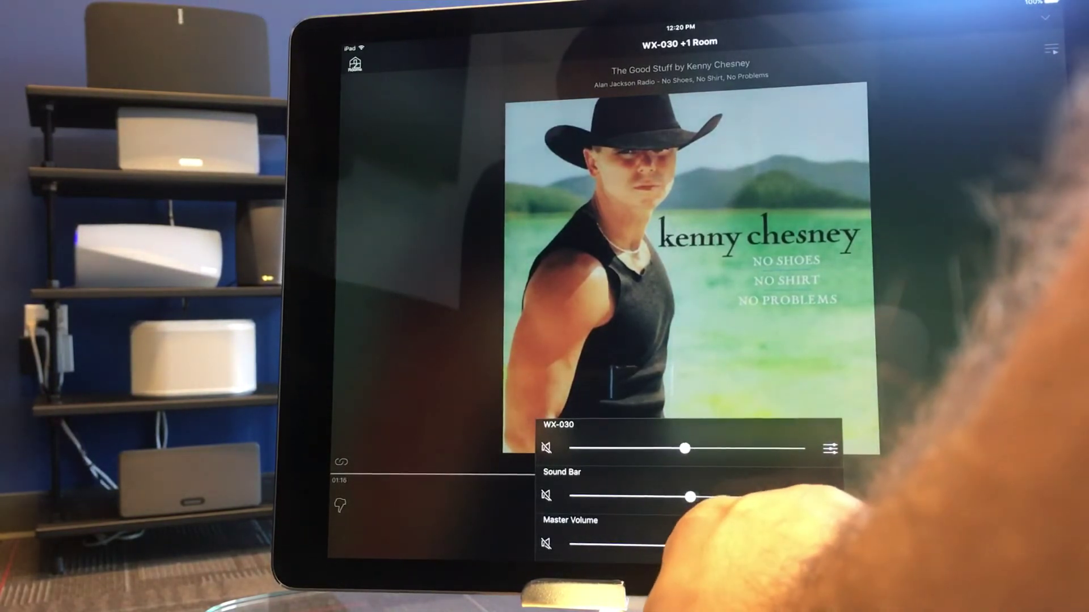
{"action": "mouse_move", "coordinate": [681, 543]}
{"action": "left_mouse_down"}
{"action": "mouse_move", "coordinate": [701, 544]}
{"action": "mouse_move", "coordinate": [668, 543]}
{"action": "left_mouse_up"}
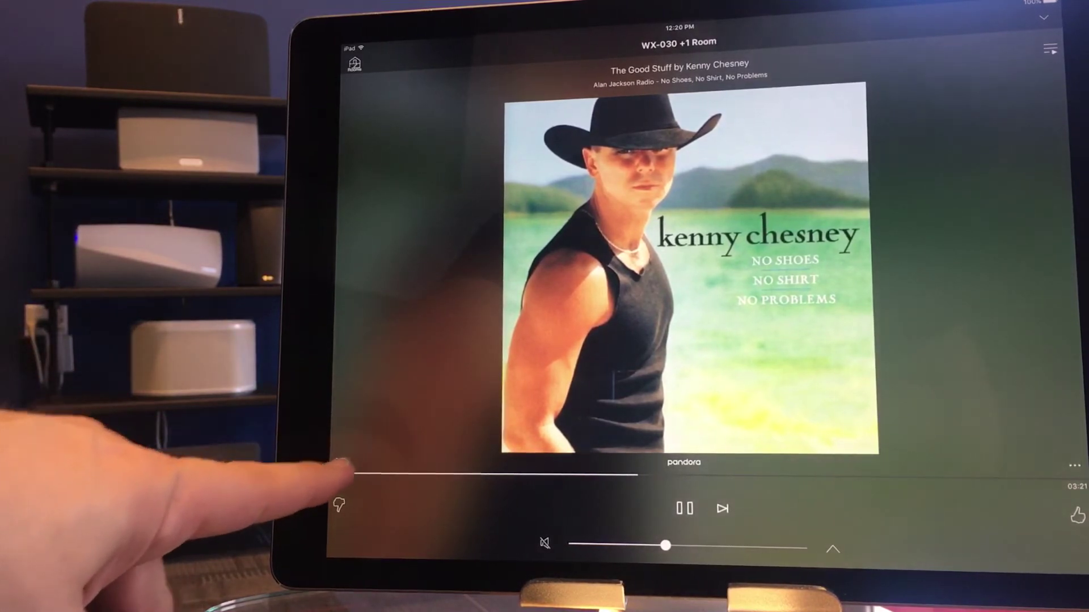
Remove Sound Bar from WX-030's linked rooms in the Link Rooms dialog
{"action": "left_click", "coordinate": [342, 463]}
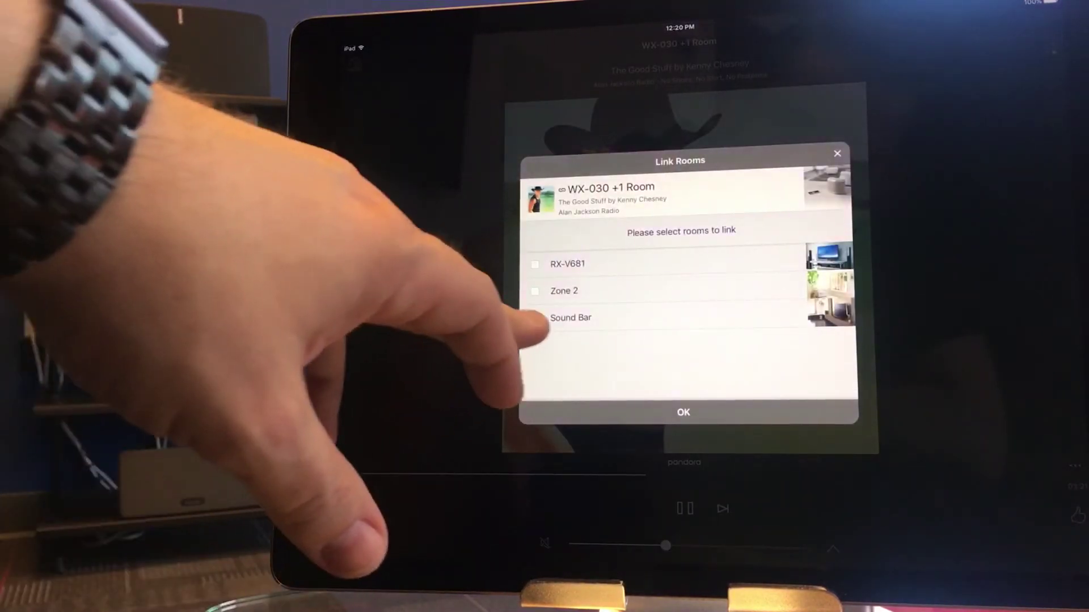
{"action": "left_click", "coordinate": [535, 317]}
{"action": "left_click", "coordinate": [684, 412]}
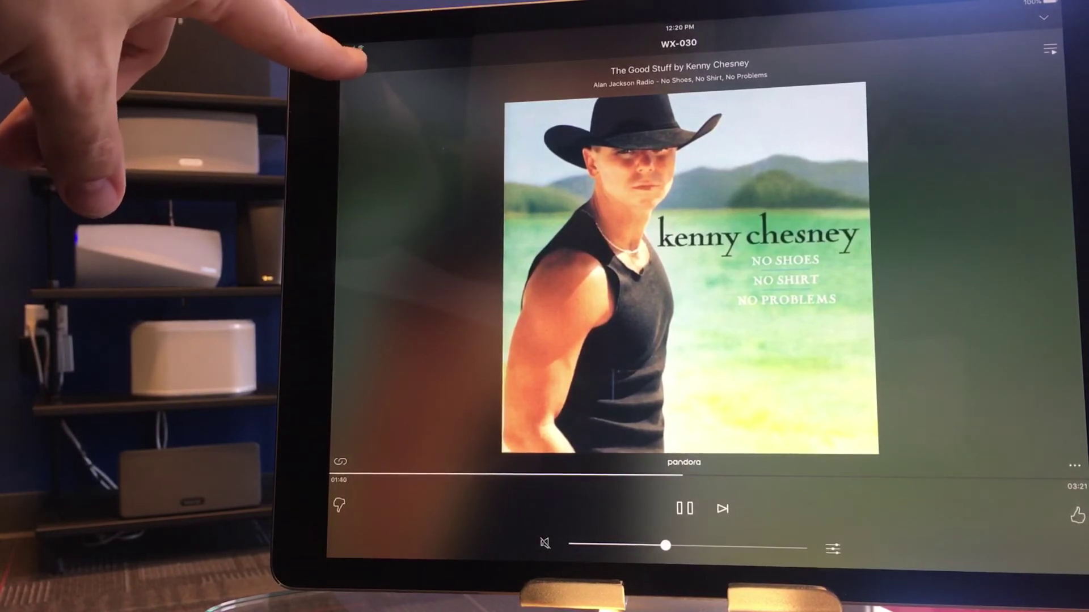
Start Pandora's 80's Throwback (90's Comeback) Radio on the Sound Bar from the rooms overview
{"action": "left_click", "coordinate": [359, 52]}
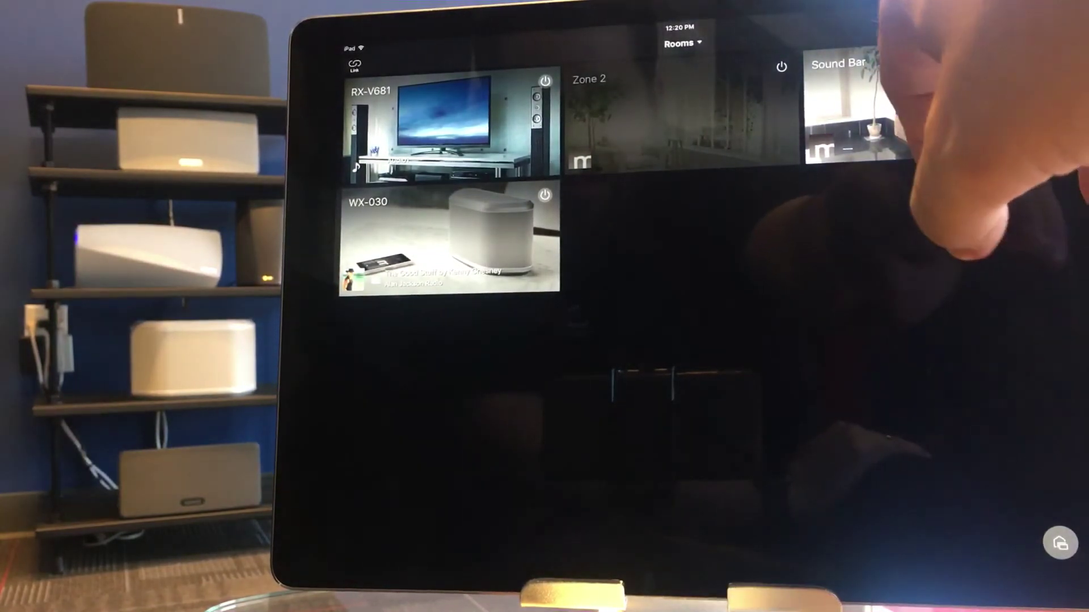
{"action": "left_click", "coordinate": [842, 102]}
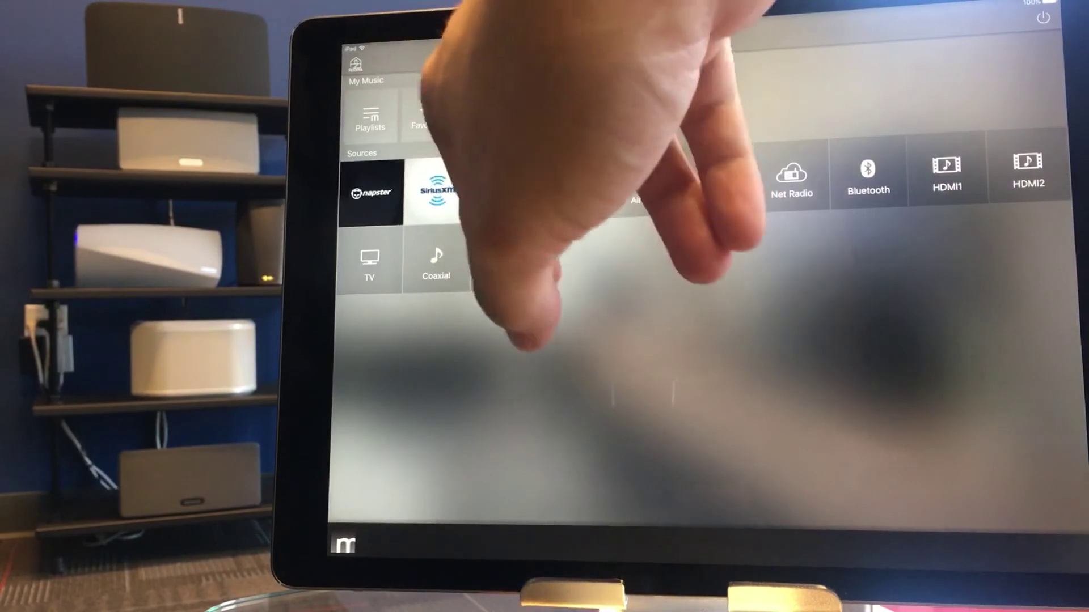
{"action": "left_click", "coordinate": [504, 187]}
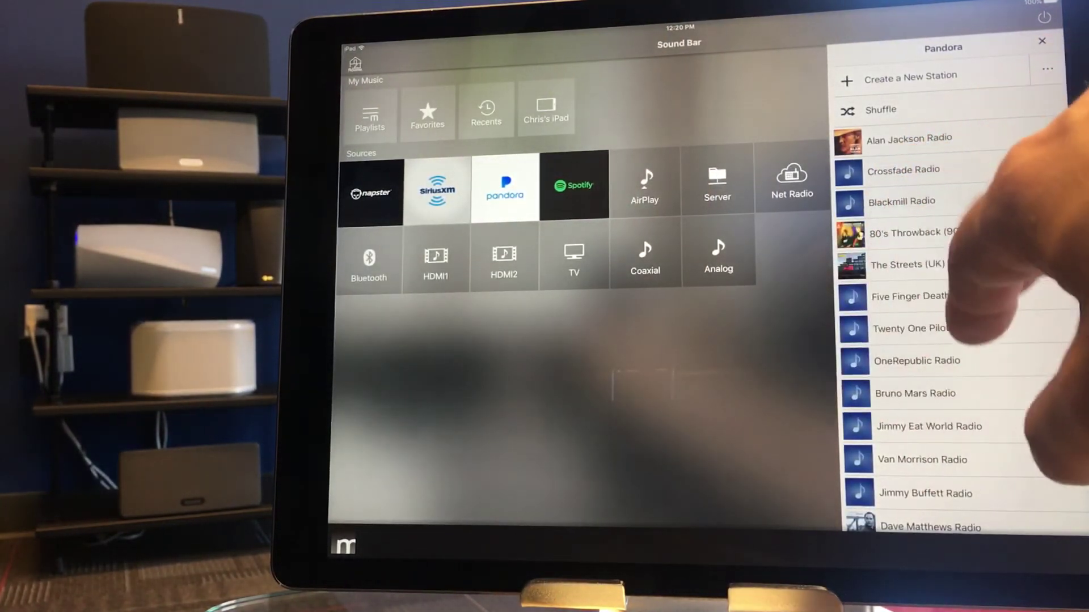
{"action": "left_click", "coordinate": [918, 264]}
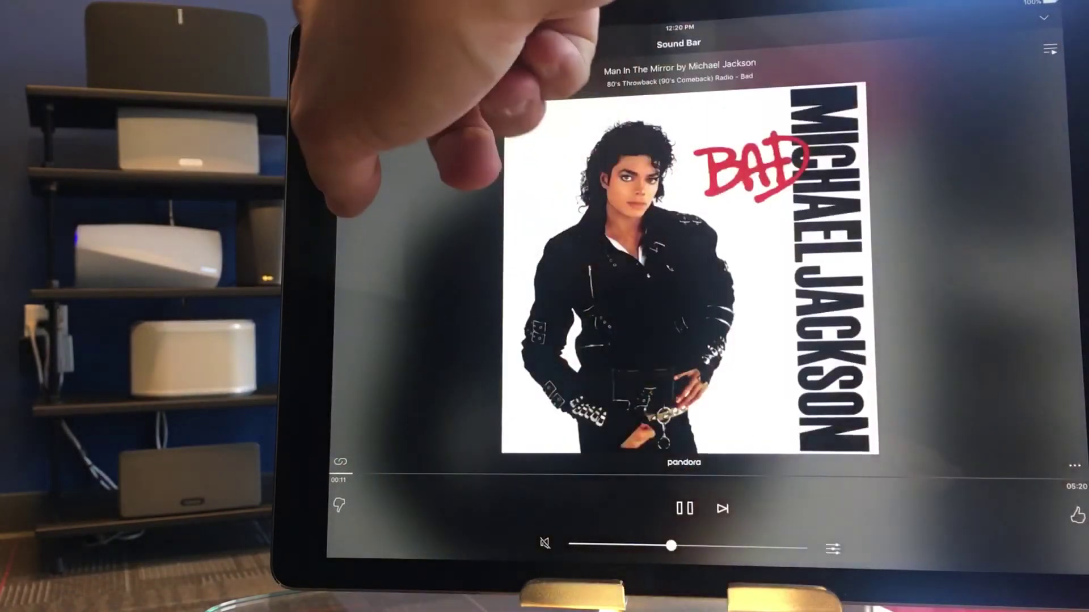
Collapse Now Playing to see Sound Bar playing 'Man In The Mirror' beside WX-030
{"action": "left_click_drag", "start_coordinate": [476, 174], "coordinate": [476, 358]}
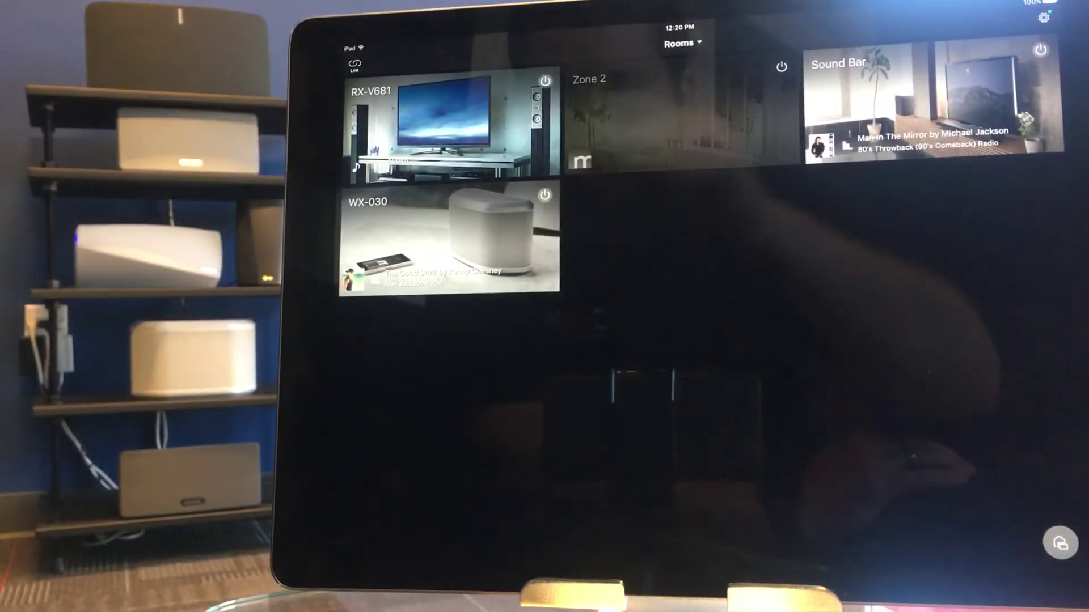